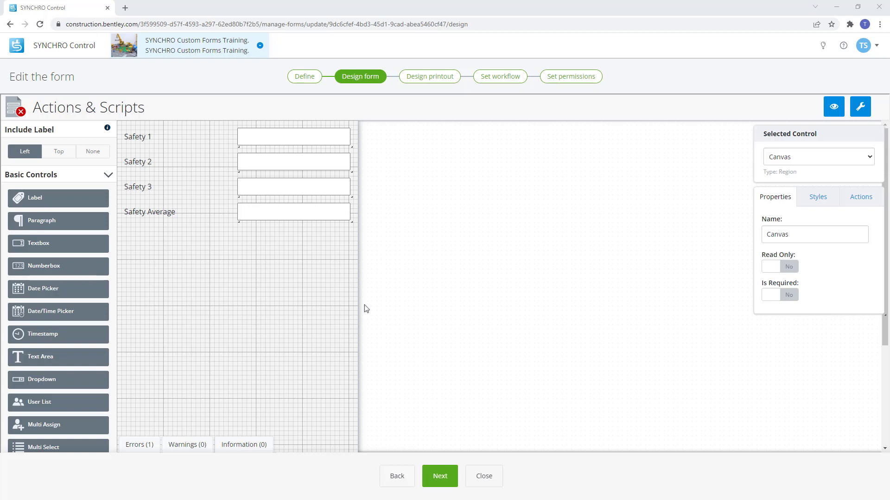
- Select only the Safety 1 label text (Label#265ac), apart from its input box
{"action": "left_click", "coordinate": [277, 138]}
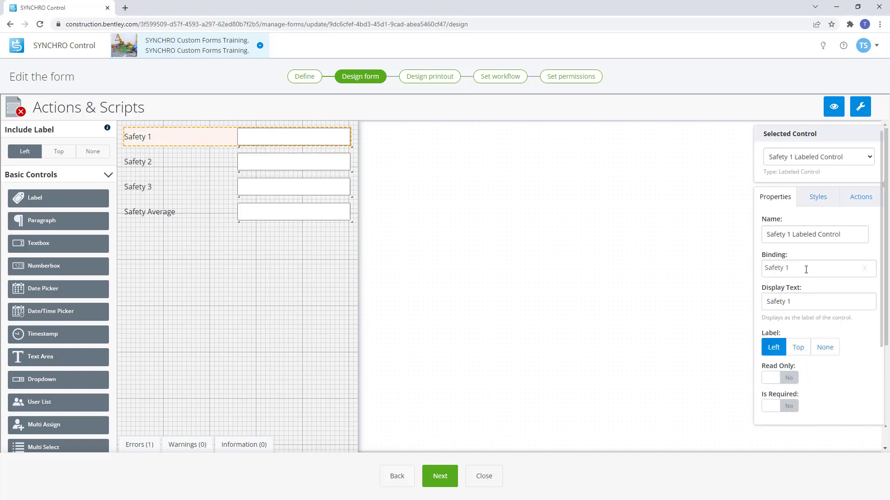
{"action": "left_click", "coordinate": [273, 144]}
{"action": "left_click", "coordinate": [221, 137]}
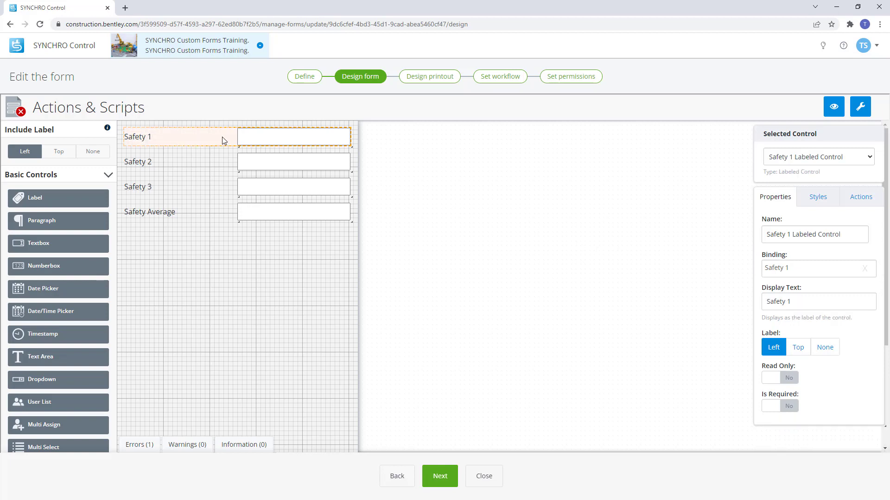
{"action": "left_click", "coordinate": [222, 137]}
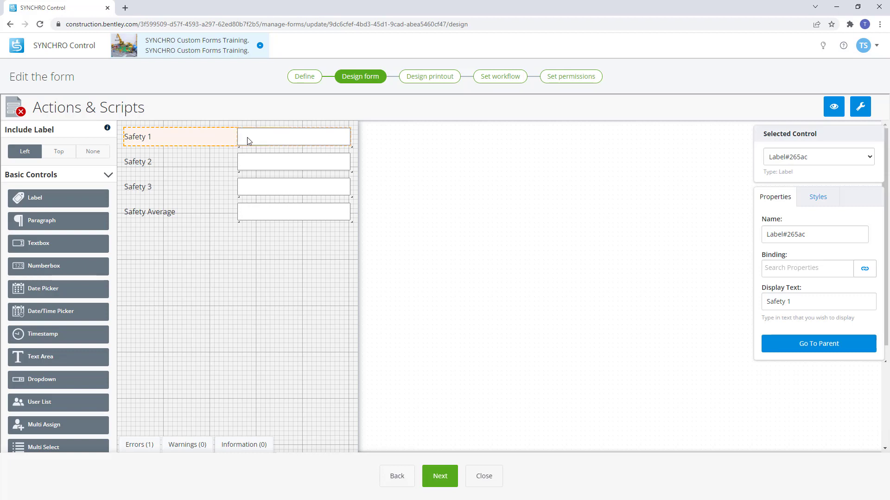
- In the form's Actions, add a new script named 'Demo script1'
{"action": "left_click", "coordinate": [861, 112]}
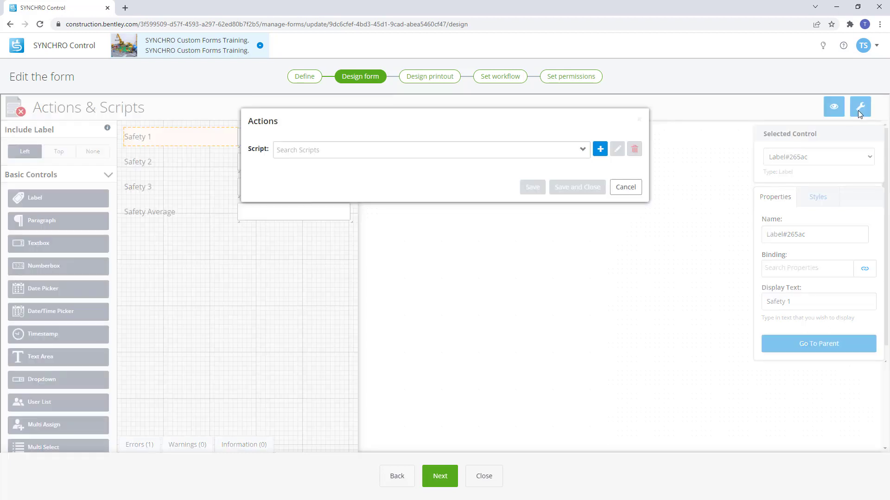
{"action": "left_click", "coordinate": [582, 153]}
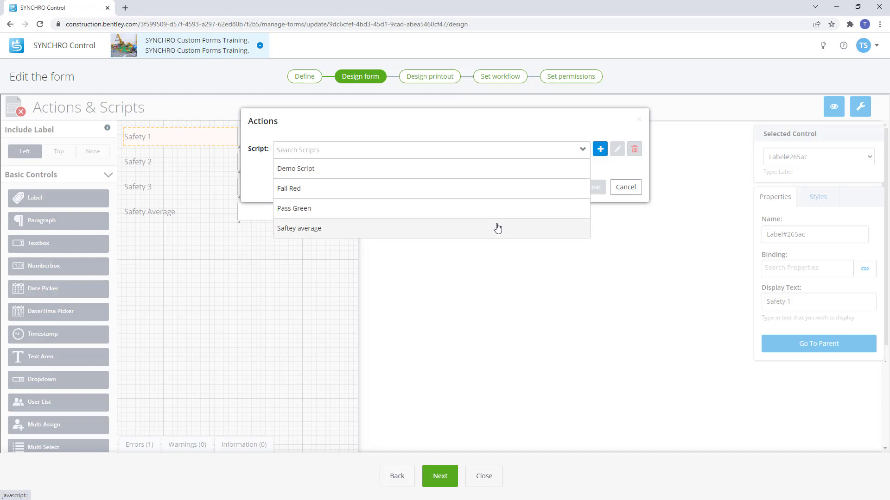
{"action": "left_click", "coordinate": [600, 150]}
{"action": "type", "text": "Dem"}
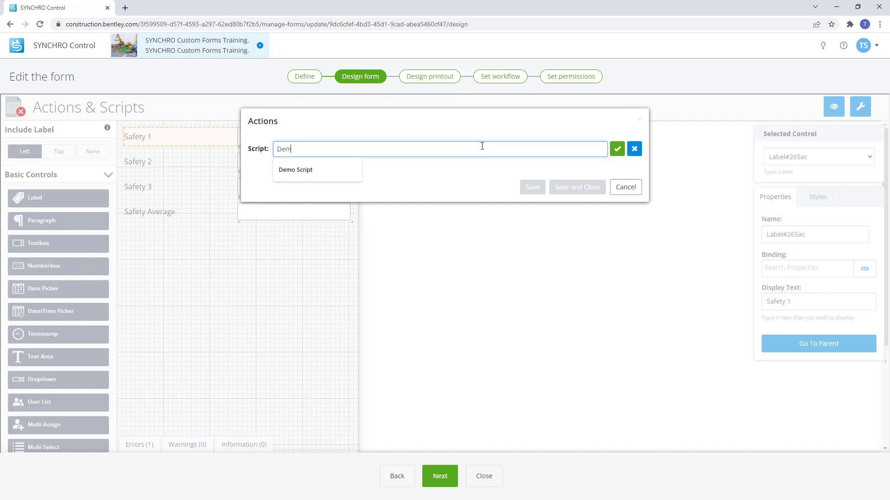
{"action": "type", "text": "o script1"}
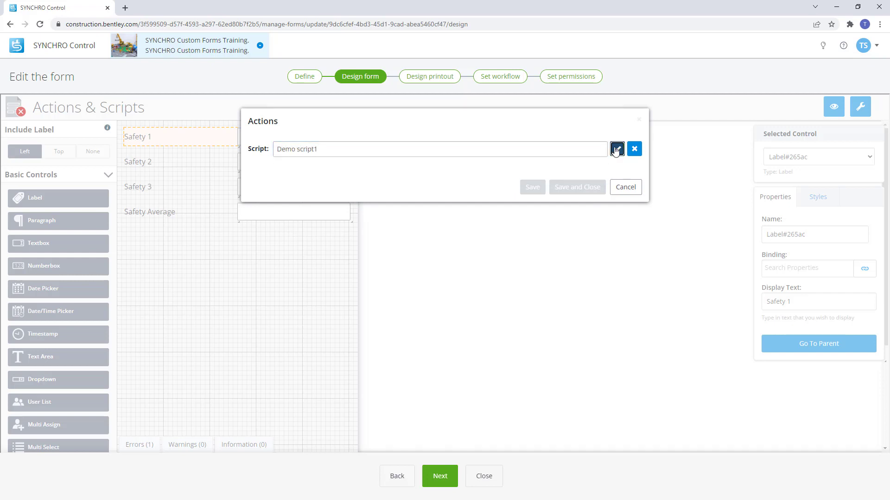
{"action": "left_click", "coordinate": [616, 148]}
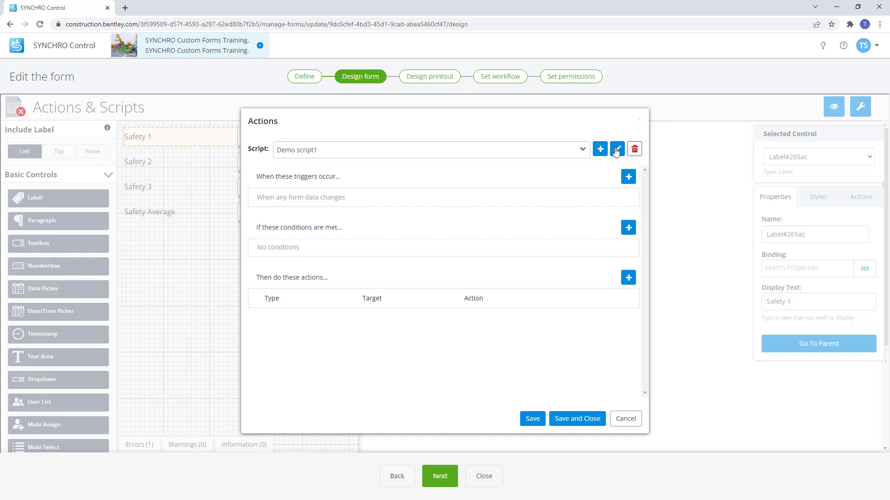
- Rename the test script to 'Demo script2', delete it, and load Demo Script for editing
{"action": "left_click", "coordinate": [616, 149]}
{"action": "left_click", "coordinate": [458, 151]}
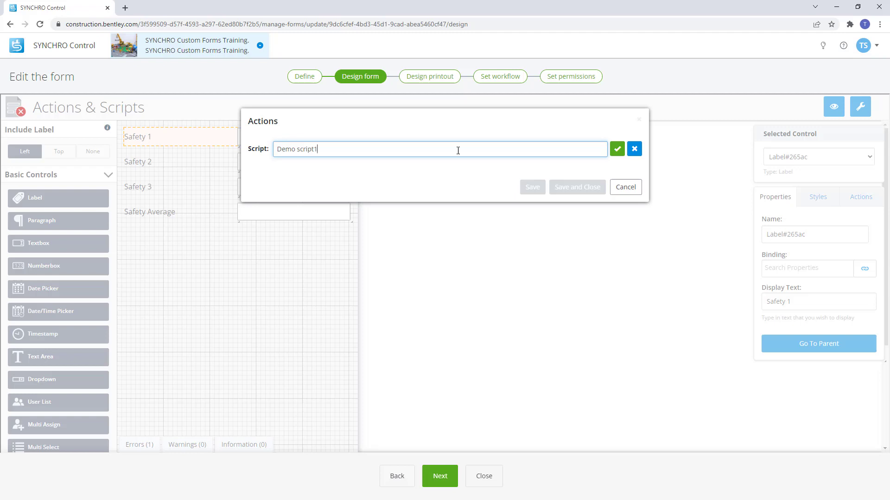
{"action": "key", "text": "BackSpace"}
{"action": "type", "text": "2"}
{"action": "left_click", "coordinate": [617, 149]}
{"action": "left_click", "coordinate": [635, 149]}
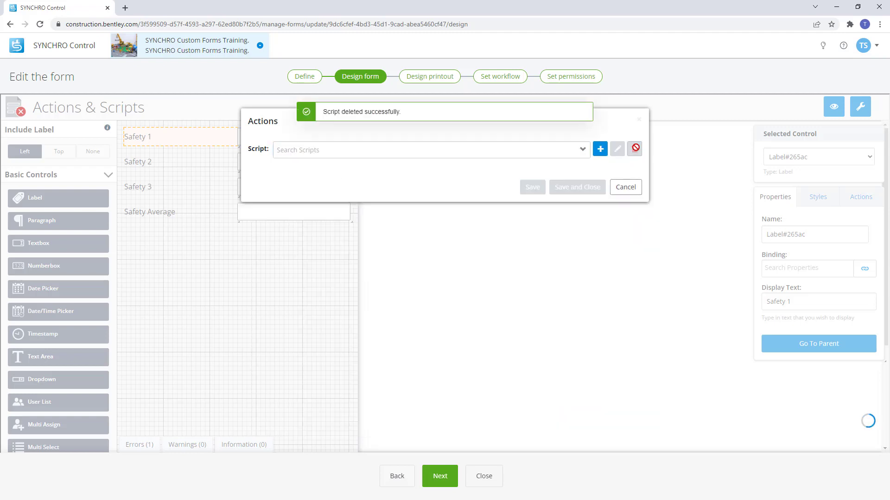
{"action": "left_click", "coordinate": [582, 149]}
{"action": "left_click", "coordinate": [477, 172]}
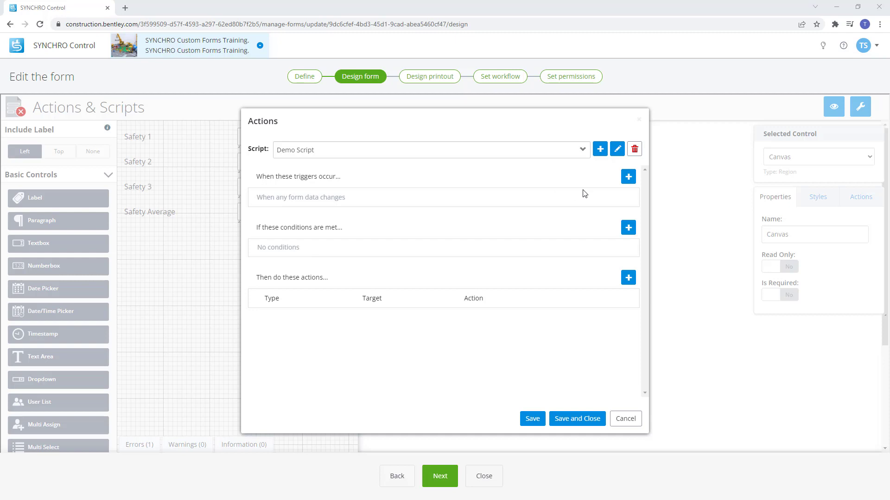
- Add a trigger row to Demo Script, then add and delete a second row
{"action": "left_click", "coordinate": [629, 178]}
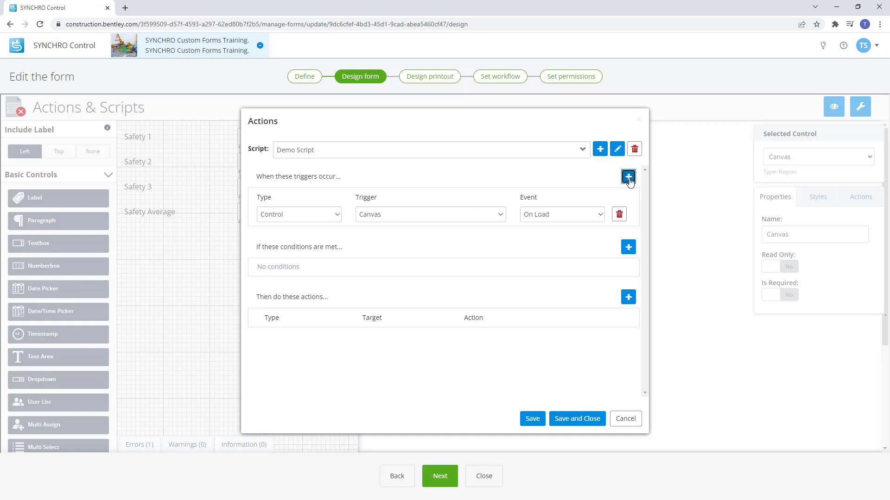
{"action": "left_click", "coordinate": [629, 179]}
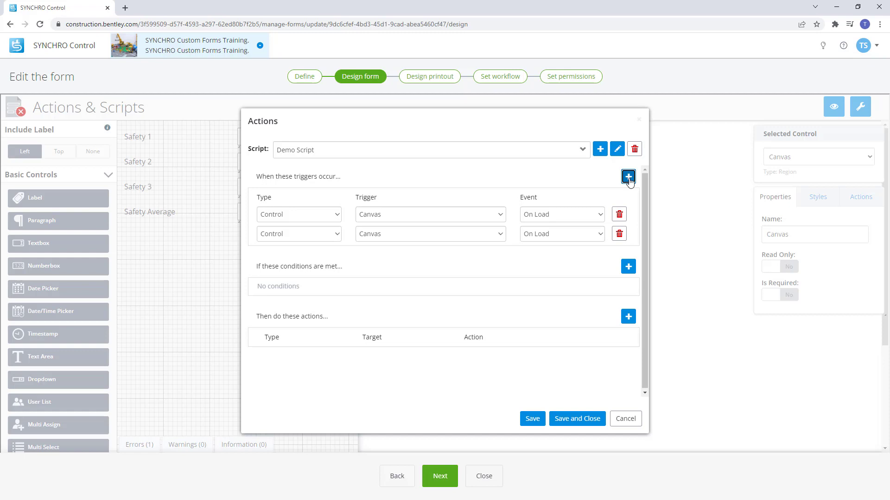
{"action": "left_click", "coordinate": [619, 235]}
{"action": "left_click", "coordinate": [620, 234]}
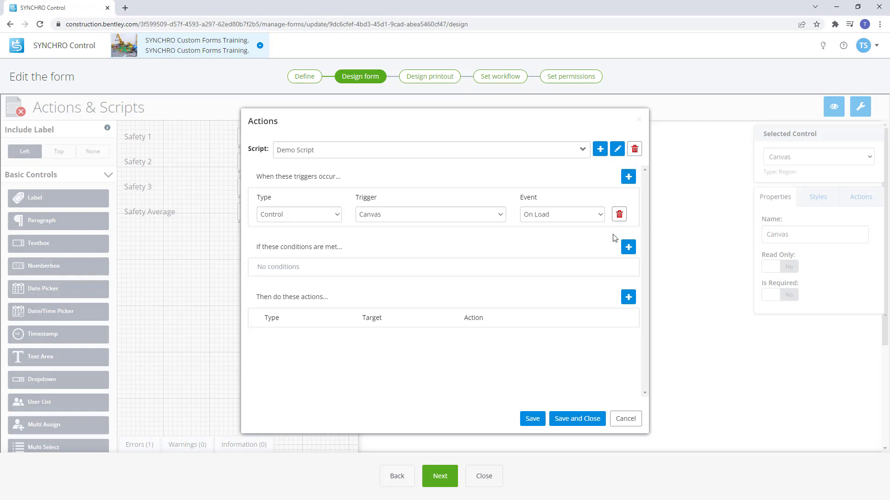
- Try the Binding trigger type, cancel the property choice, and revert the type to Control
{"action": "left_click", "coordinate": [338, 220]}
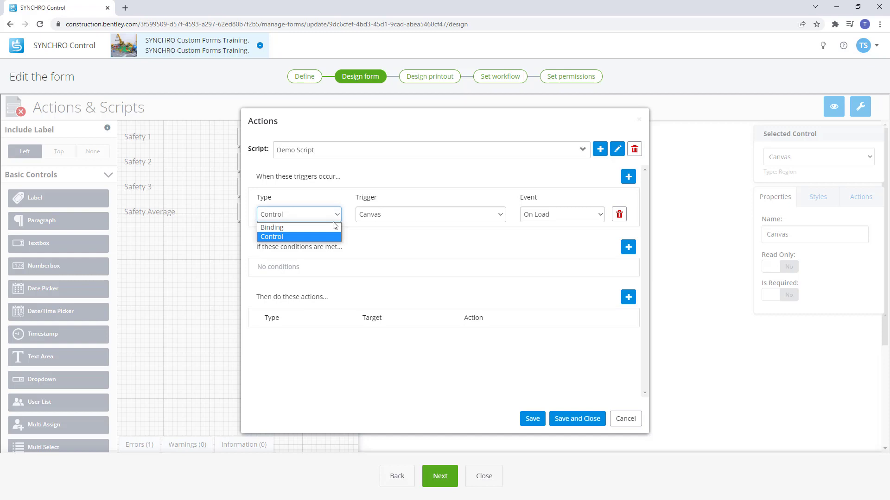
{"action": "left_click", "coordinate": [332, 227]}
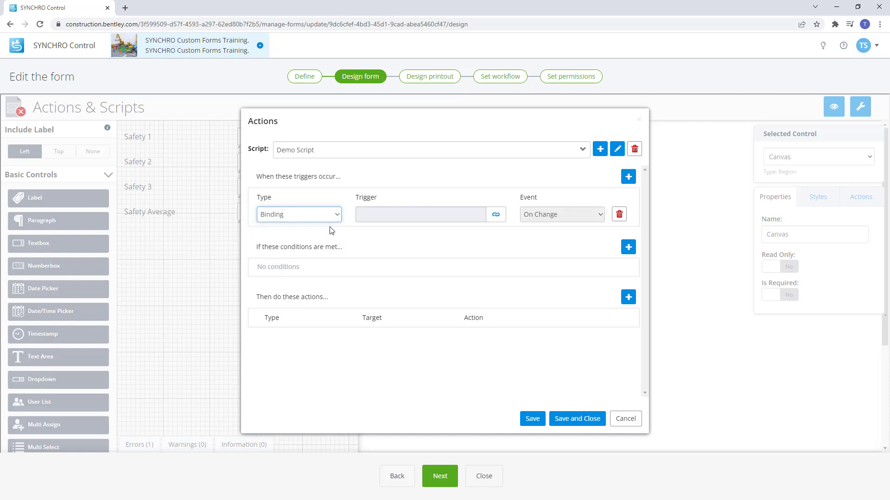
{"action": "left_click", "coordinate": [495, 214]}
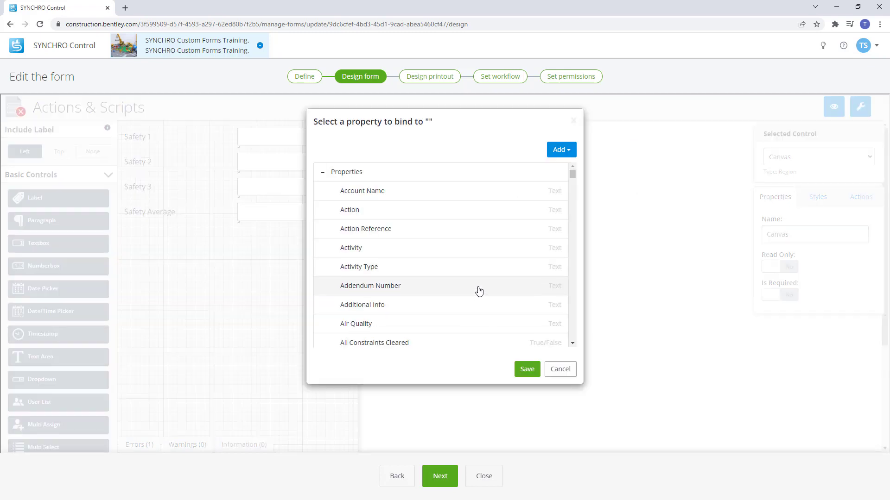
{"action": "left_click", "coordinate": [561, 369]}
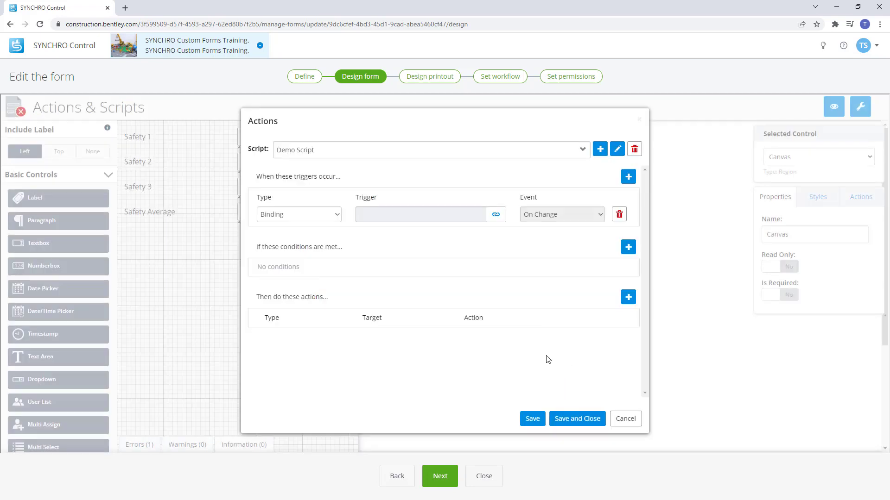
{"action": "left_click", "coordinate": [339, 216]}
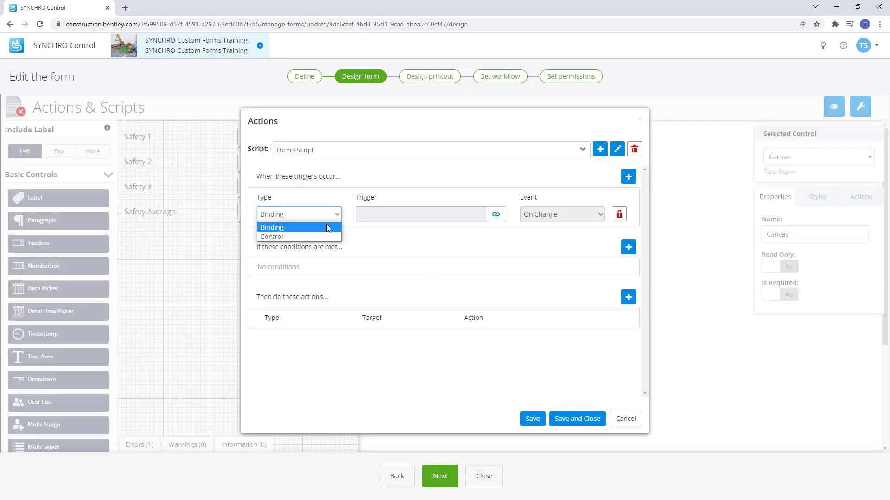
{"action": "left_click", "coordinate": [316, 237]}
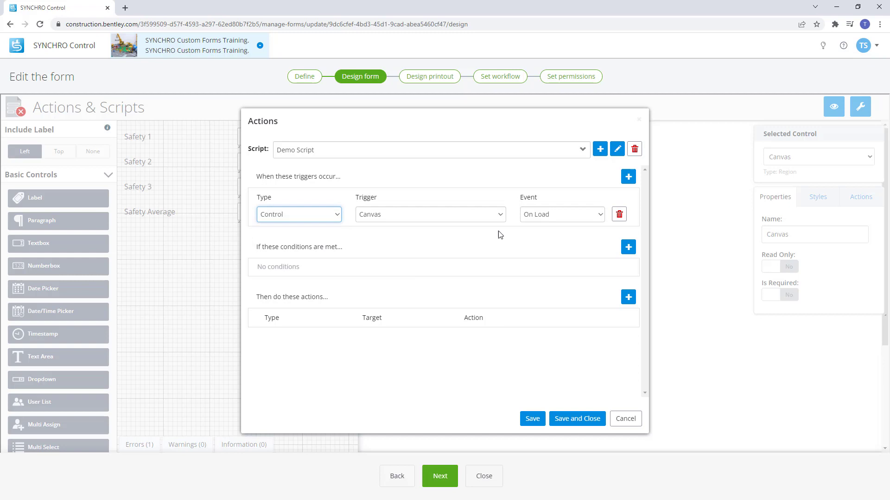
- Make the Safety 1 Numberbox's On Change event fire the trigger, and add an empty condition row
{"action": "left_click", "coordinate": [500, 214]}
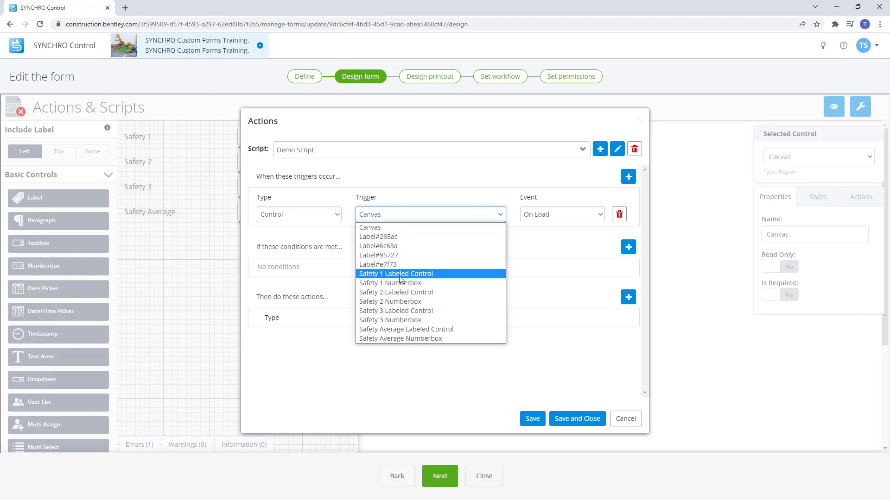
{"action": "left_click", "coordinate": [403, 228]}
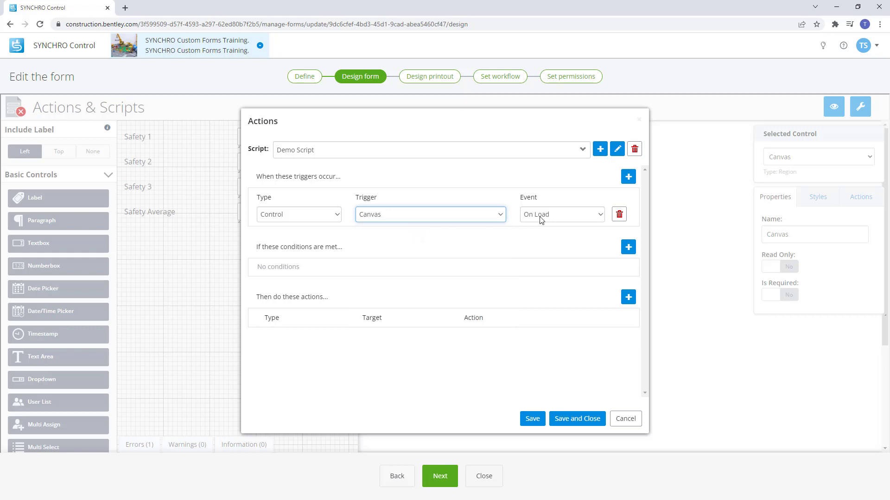
{"action": "left_click", "coordinate": [601, 217]}
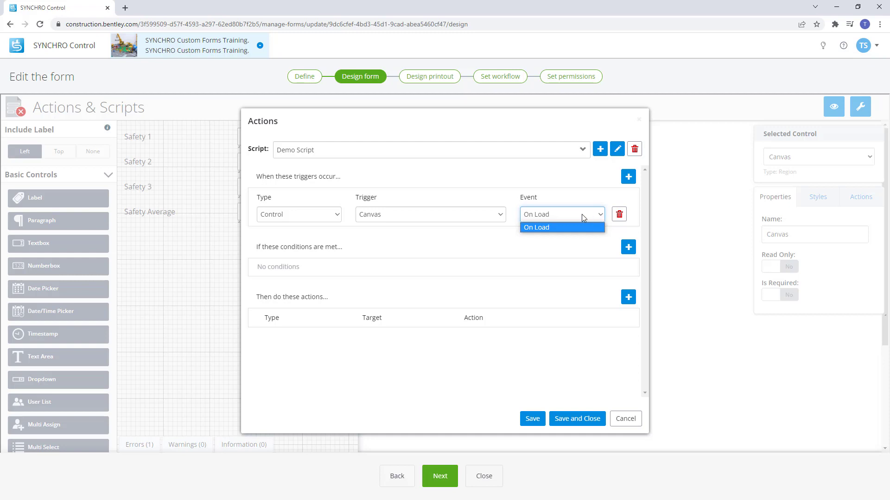
{"action": "left_click", "coordinate": [500, 216]}
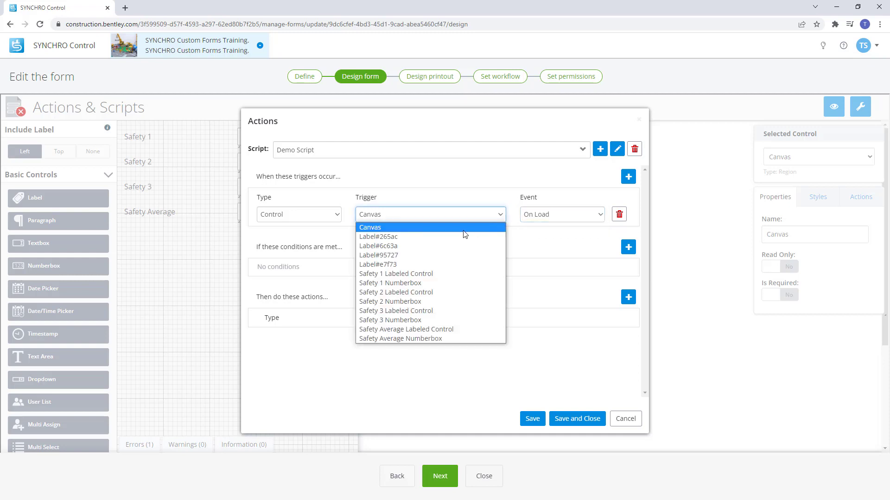
{"action": "left_click", "coordinate": [425, 283]}
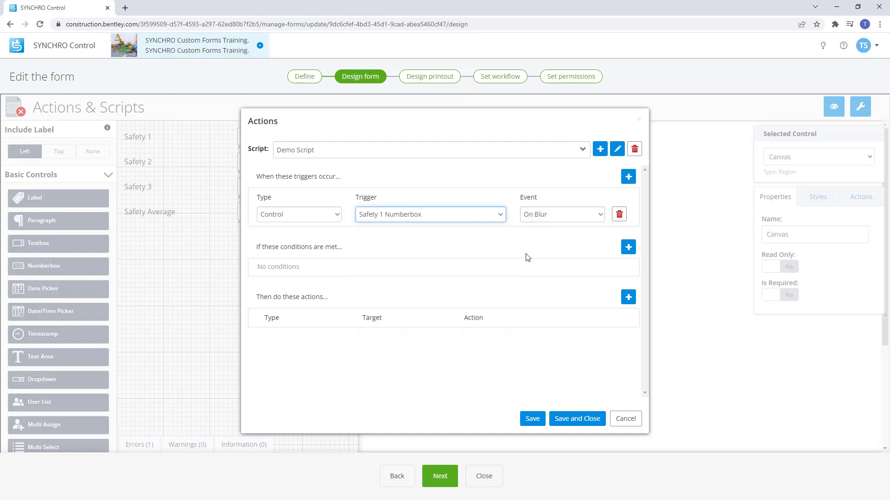
{"action": "left_click", "coordinate": [600, 216]}
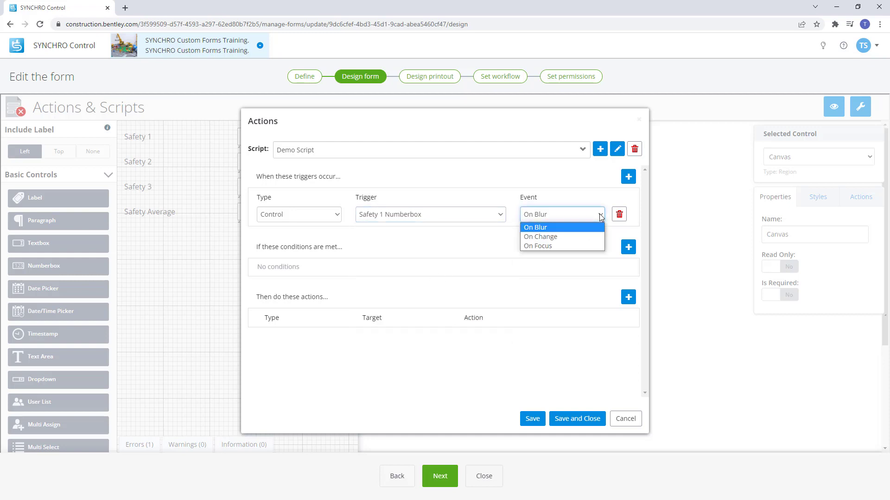
{"action": "left_click", "coordinate": [591, 241]}
{"action": "left_click", "coordinate": [628, 248]}
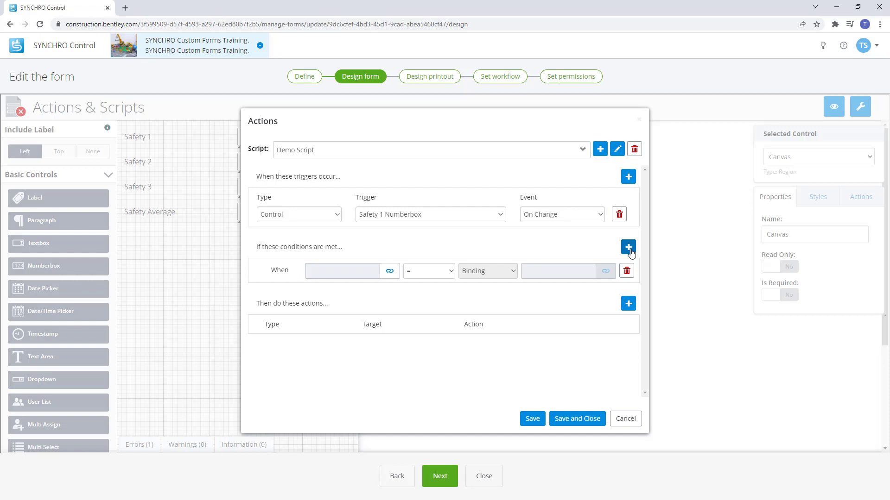
{"action": "left_click", "coordinate": [628, 248]}
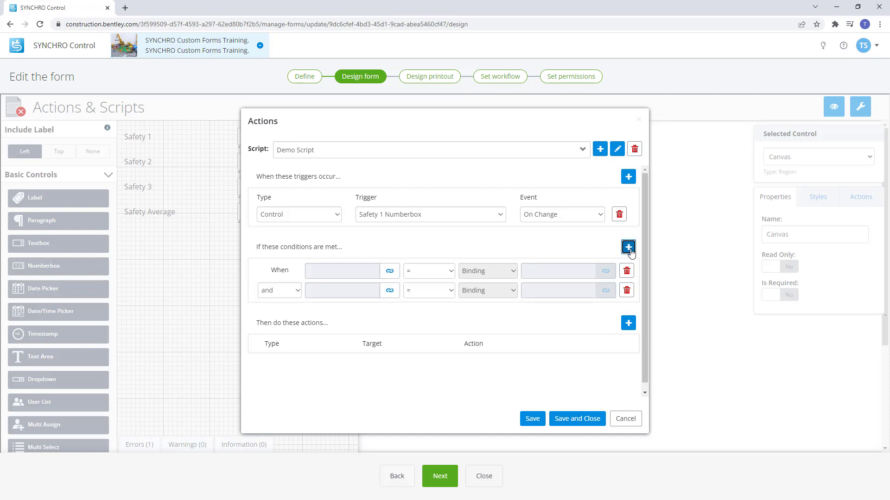
{"action": "left_click", "coordinate": [626, 291]}
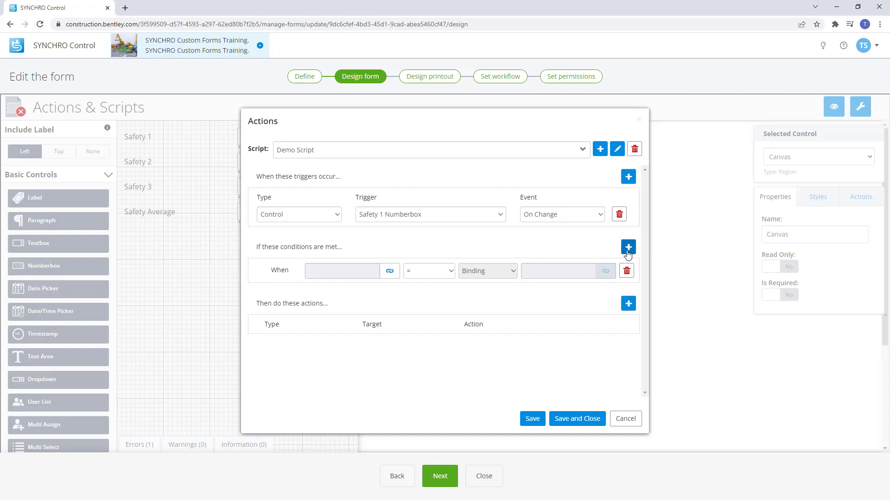
- Bind the condition's property to Due Date
{"action": "left_click", "coordinate": [390, 271]}
{"action": "left_click_drag", "start_coordinate": [572, 172], "coordinate": [573, 212]}
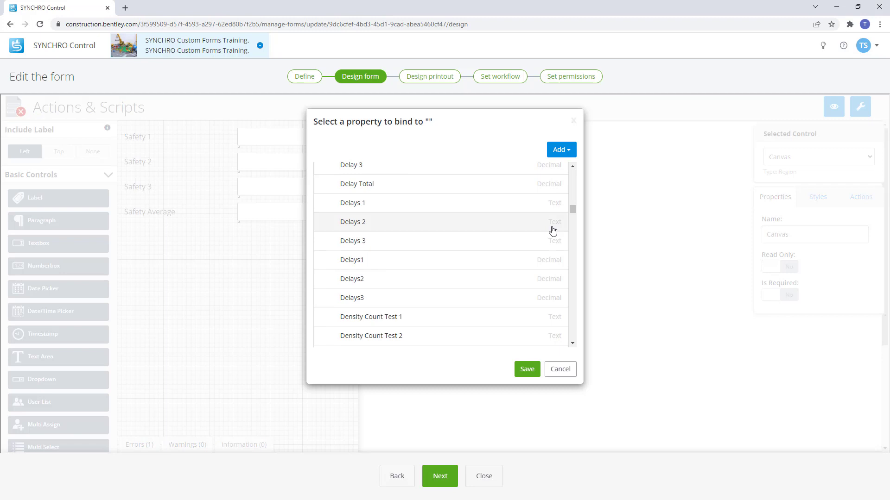
{"action": "scroll", "coordinate": [398, 296], "scroll_direction": "down", "scroll_amount": 8}
{"action": "left_click", "coordinate": [402, 280]}
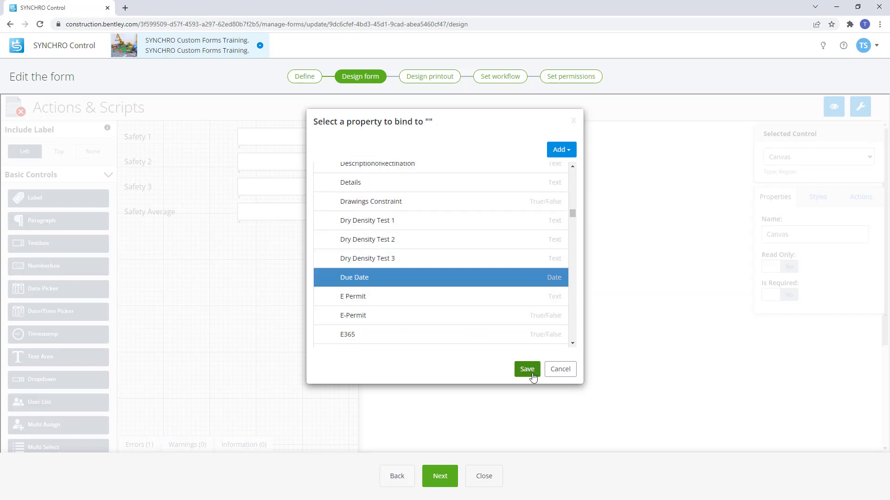
{"action": "left_click", "coordinate": [532, 375]}
- Keep the '=' operator and compare against the fixed value 2/14/2022
{"action": "left_click", "coordinate": [448, 271]}
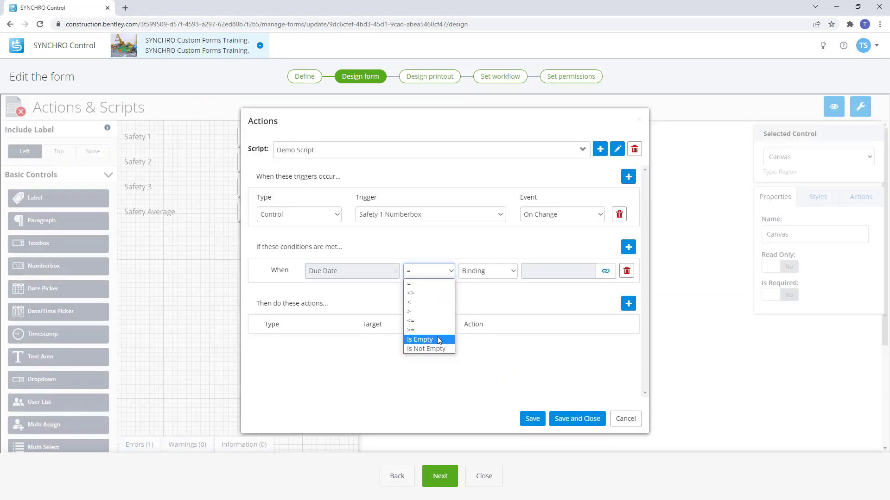
{"action": "left_click", "coordinate": [434, 287]}
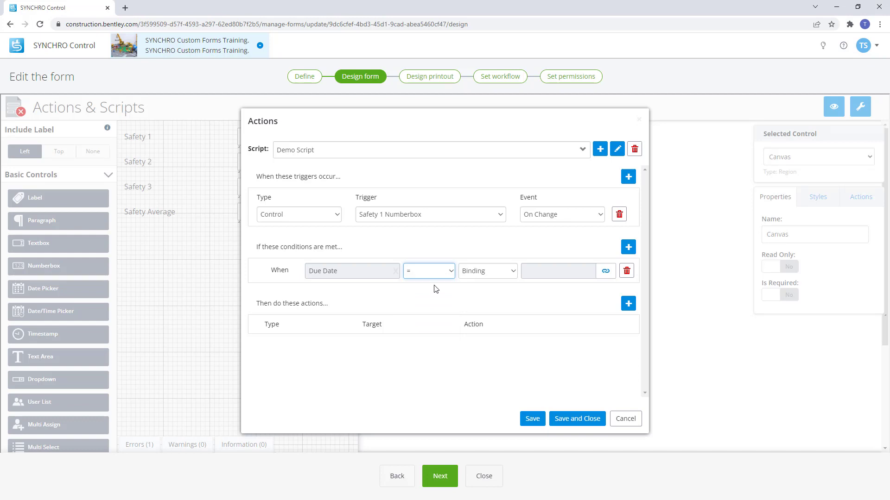
{"action": "left_click", "coordinate": [513, 271]}
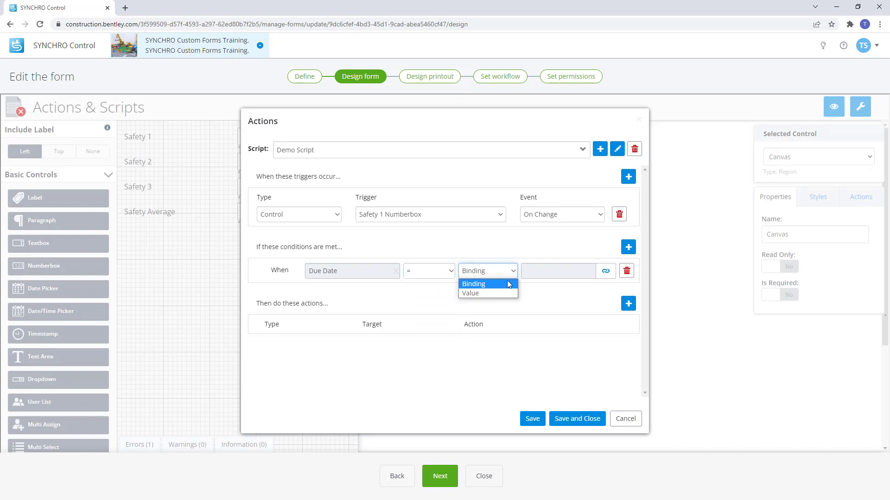
{"action": "left_click", "coordinate": [502, 297]}
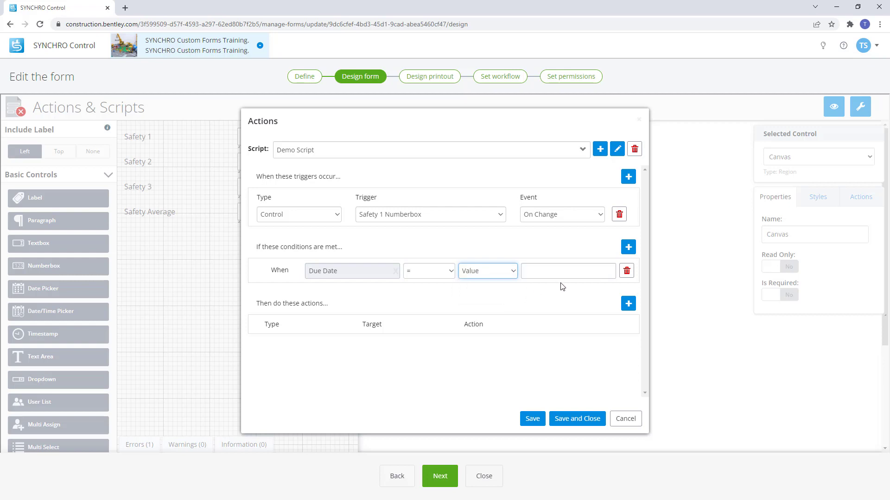
{"action": "left_click", "coordinate": [582, 273]}
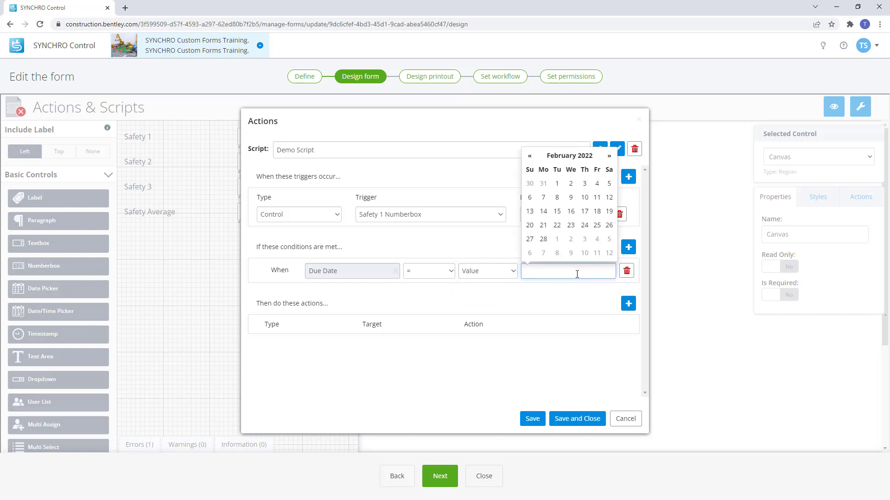
{"action": "left_click", "coordinate": [543, 212]}
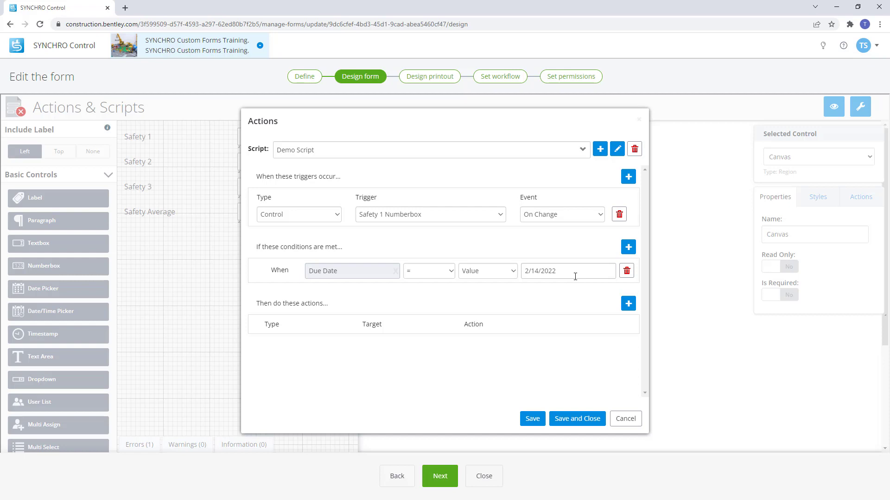
{"action": "left_click", "coordinate": [628, 246]}
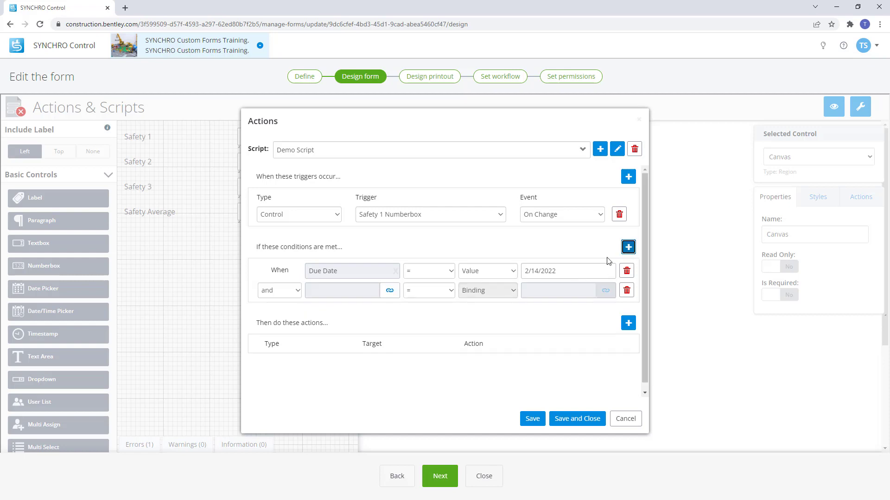
{"action": "left_click", "coordinate": [298, 292]}
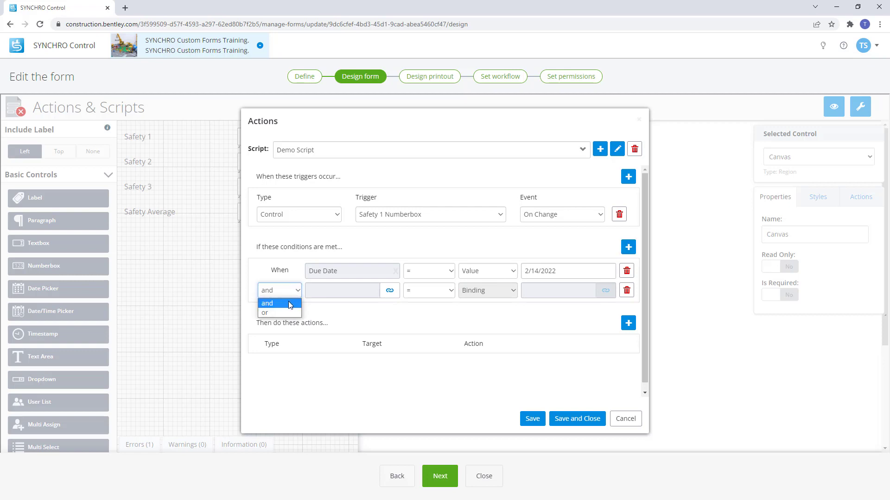
{"action": "left_click", "coordinate": [286, 314]}
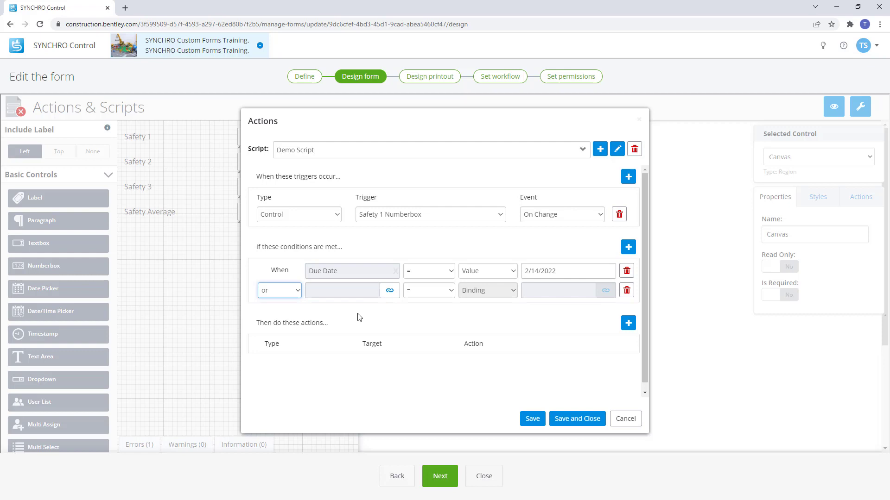
{"action": "left_click", "coordinate": [627, 290]}
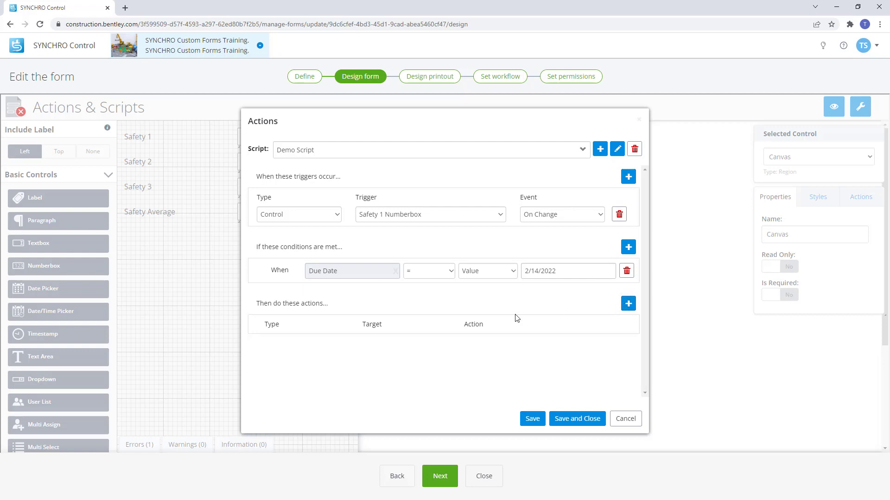
- Add an action row under 'Then do these actions' with type Format a control
{"action": "left_click", "coordinate": [628, 305]}
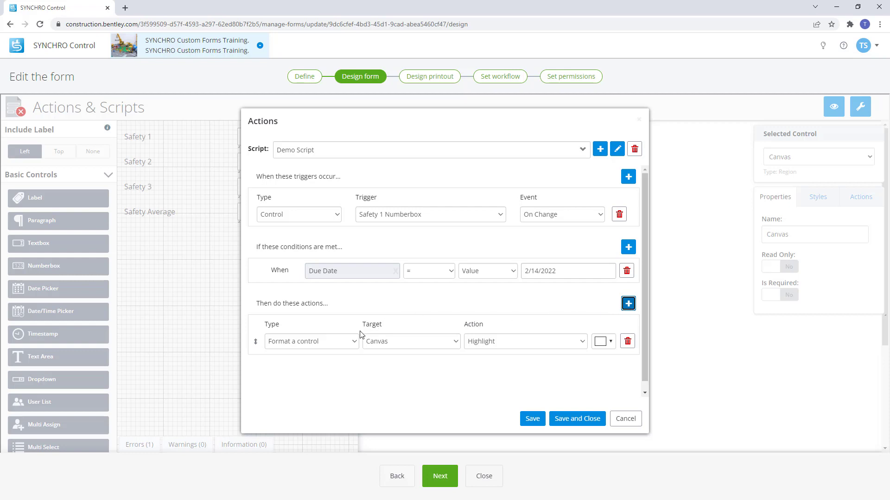
{"action": "left_click", "coordinate": [355, 342]}
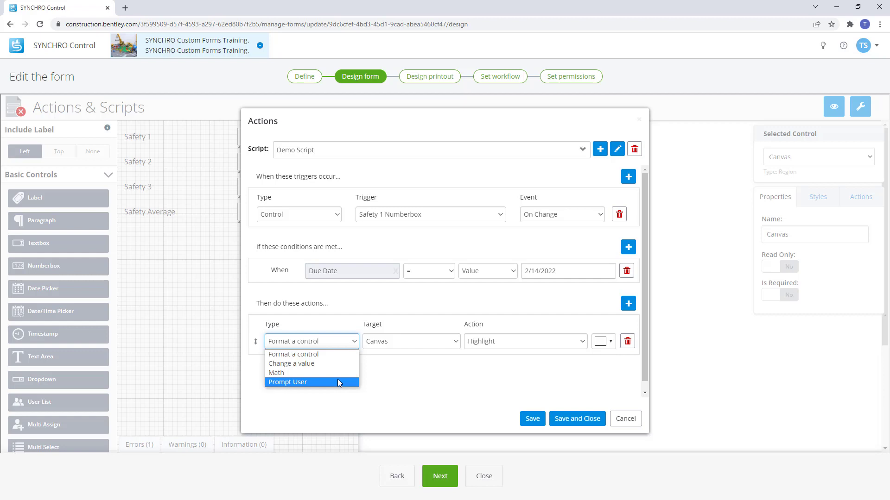
{"action": "left_click", "coordinate": [343, 355]}
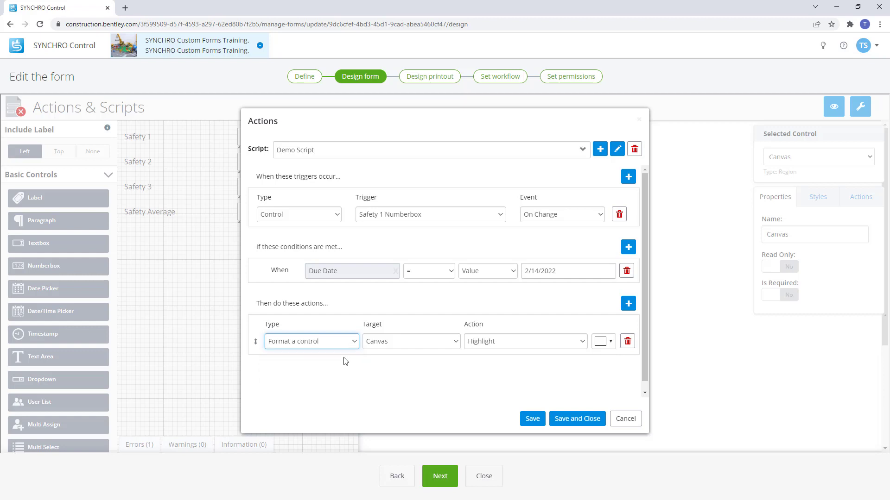
{"action": "left_click", "coordinate": [456, 341]}
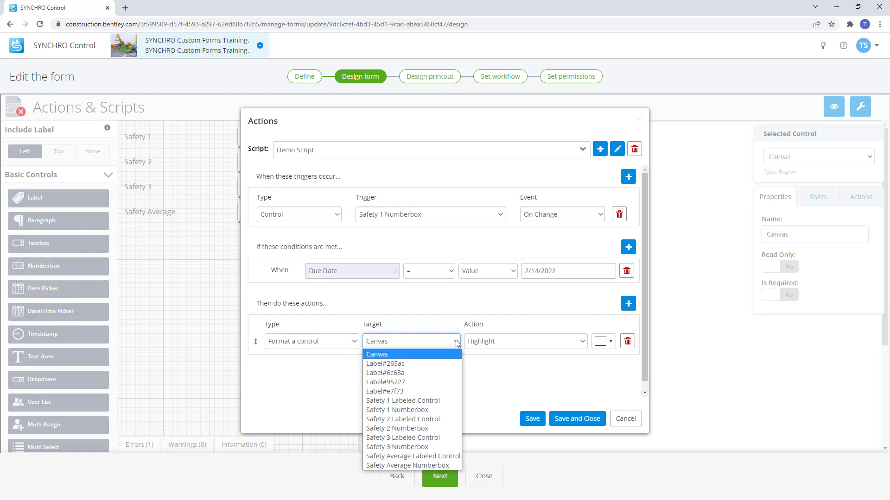
- Target Safety 1 Numberbox with a Highlight action in red (#ff0000)
{"action": "left_click", "coordinate": [434, 410]}
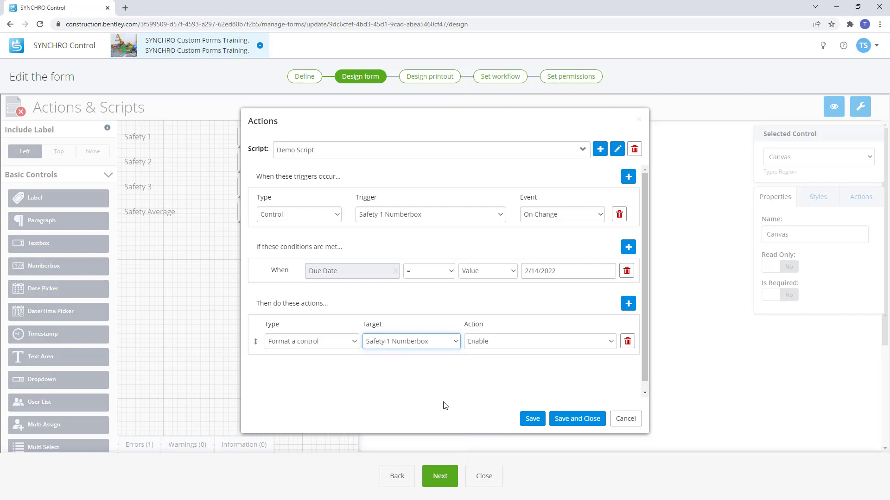
{"action": "left_click", "coordinate": [611, 344]}
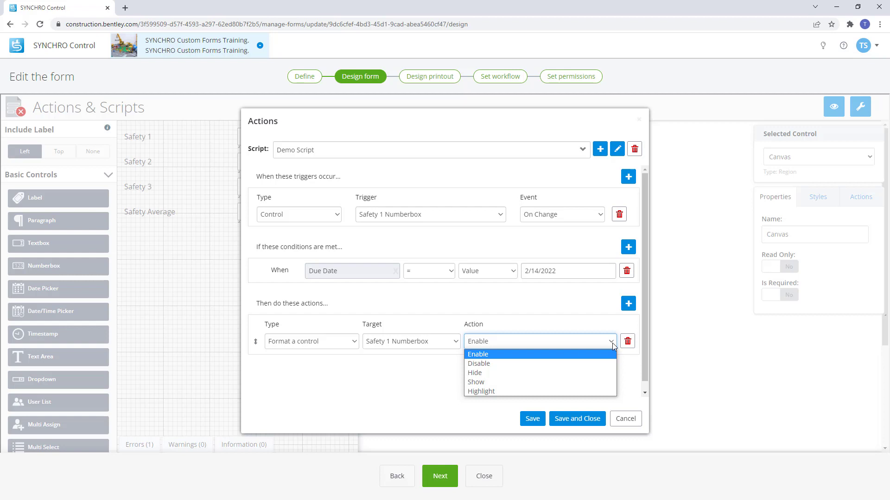
{"action": "left_click", "coordinate": [581, 392]}
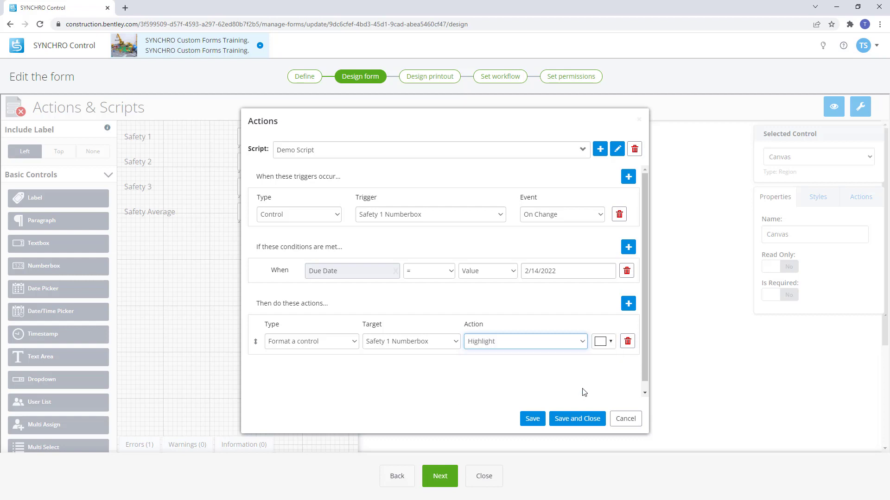
{"action": "left_click", "coordinate": [607, 343]}
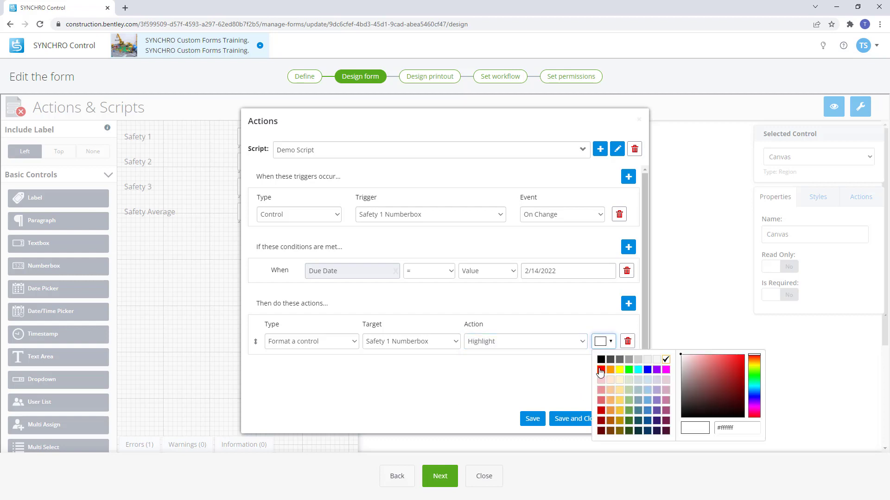
{"action": "left_click", "coordinate": [600, 371]}
{"action": "left_click", "coordinate": [584, 382]}
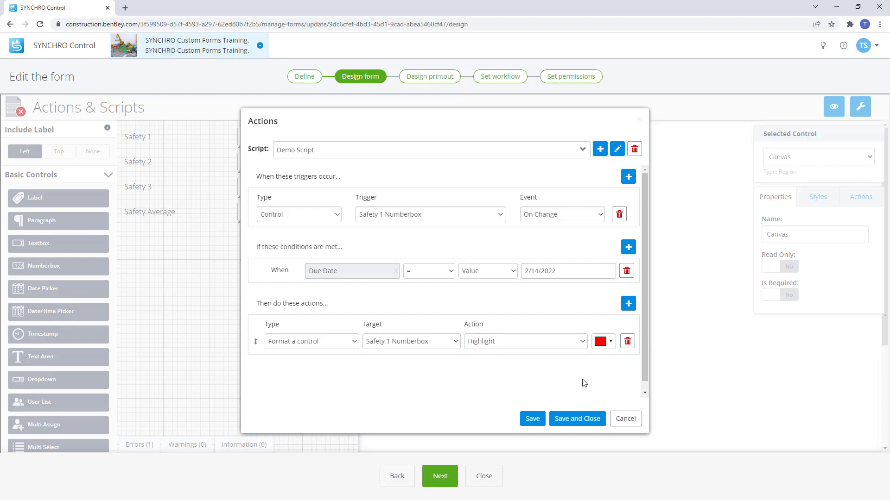